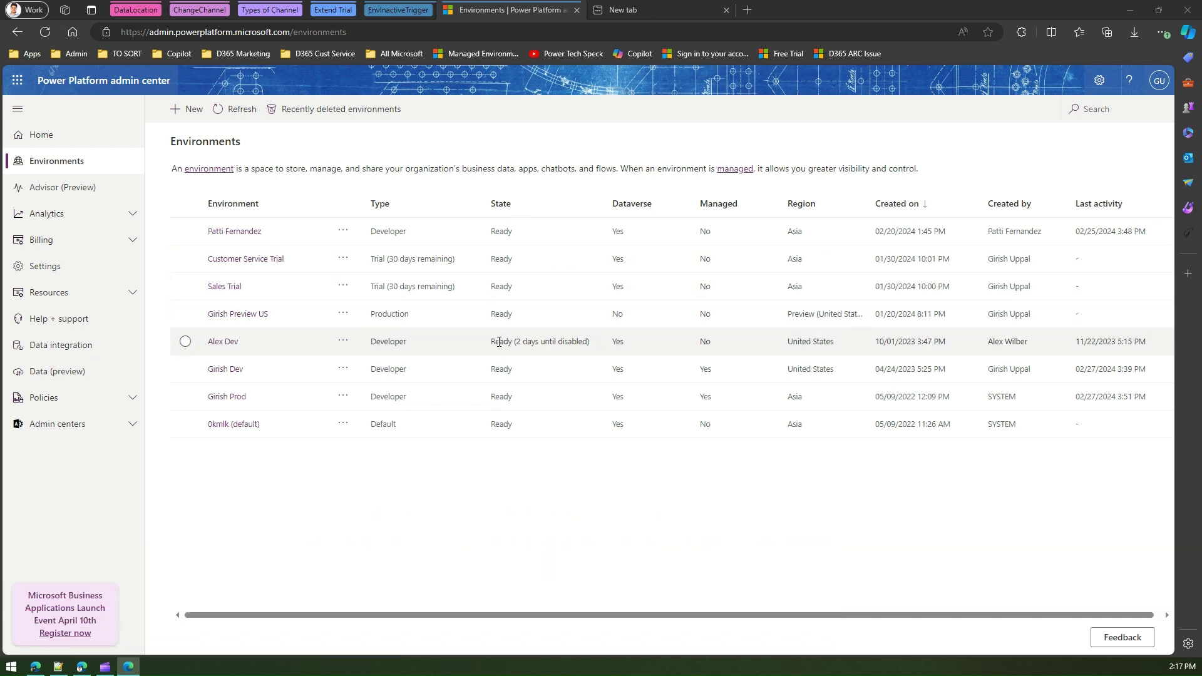
- Check Alex Dev's '2 days until disabled' state and last activity date, then select its row
triple_click(587, 341)
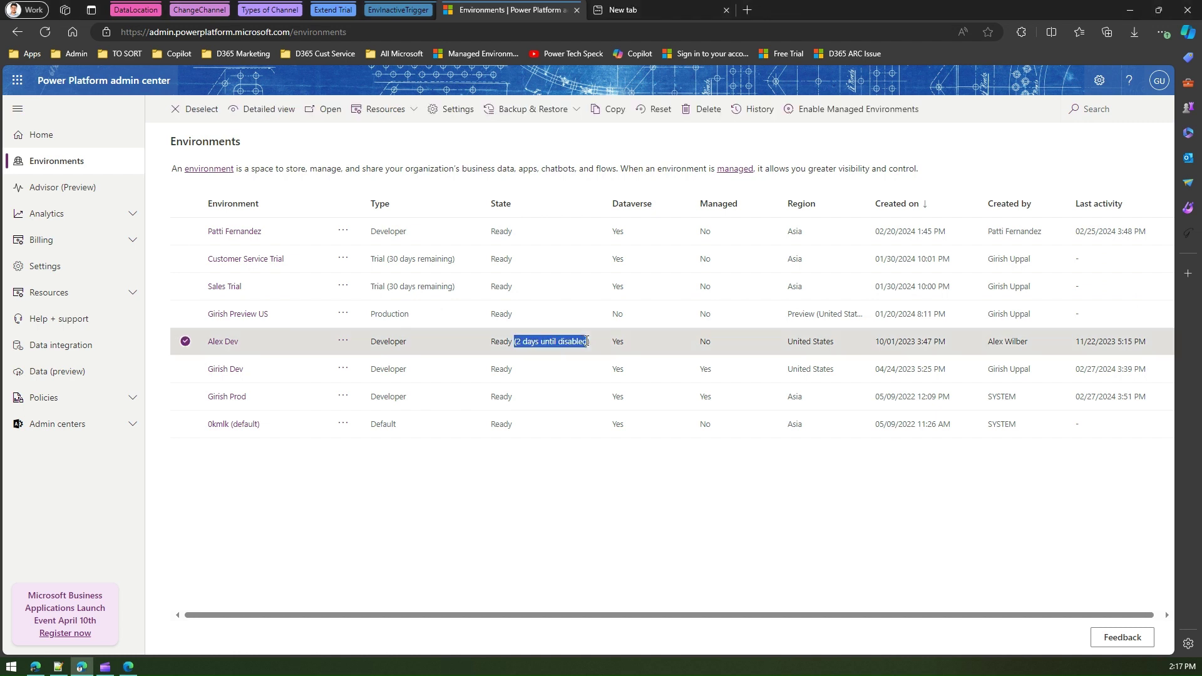
left_click(689, 478)
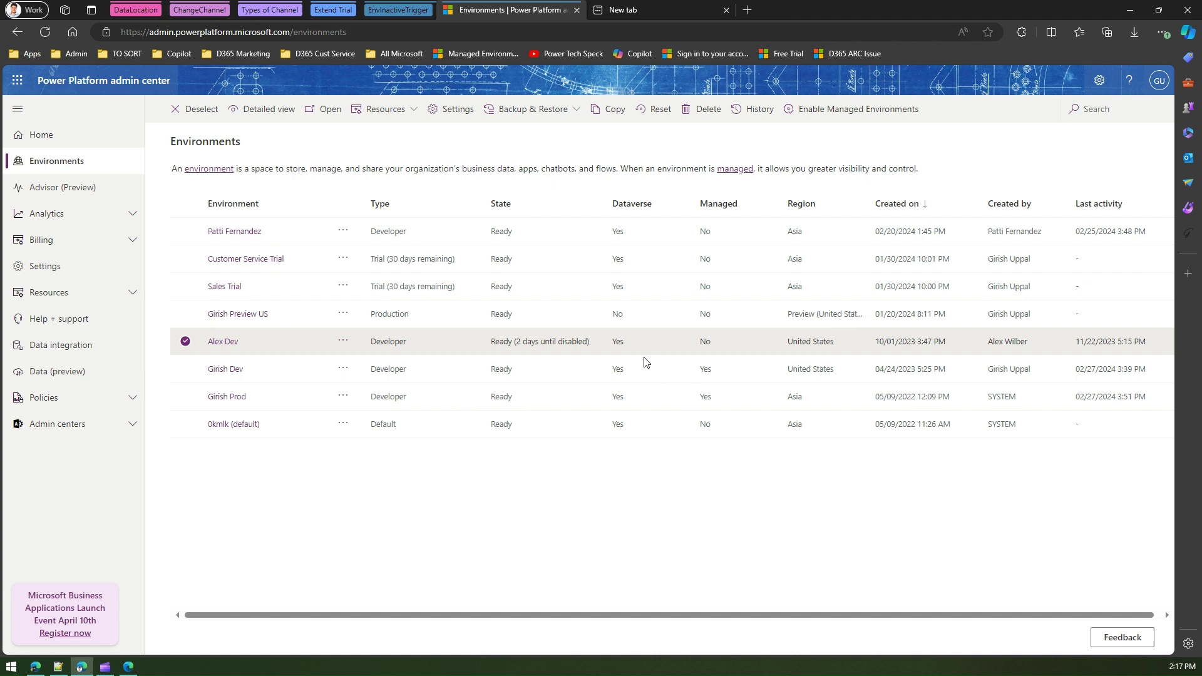
left_click(643, 340)
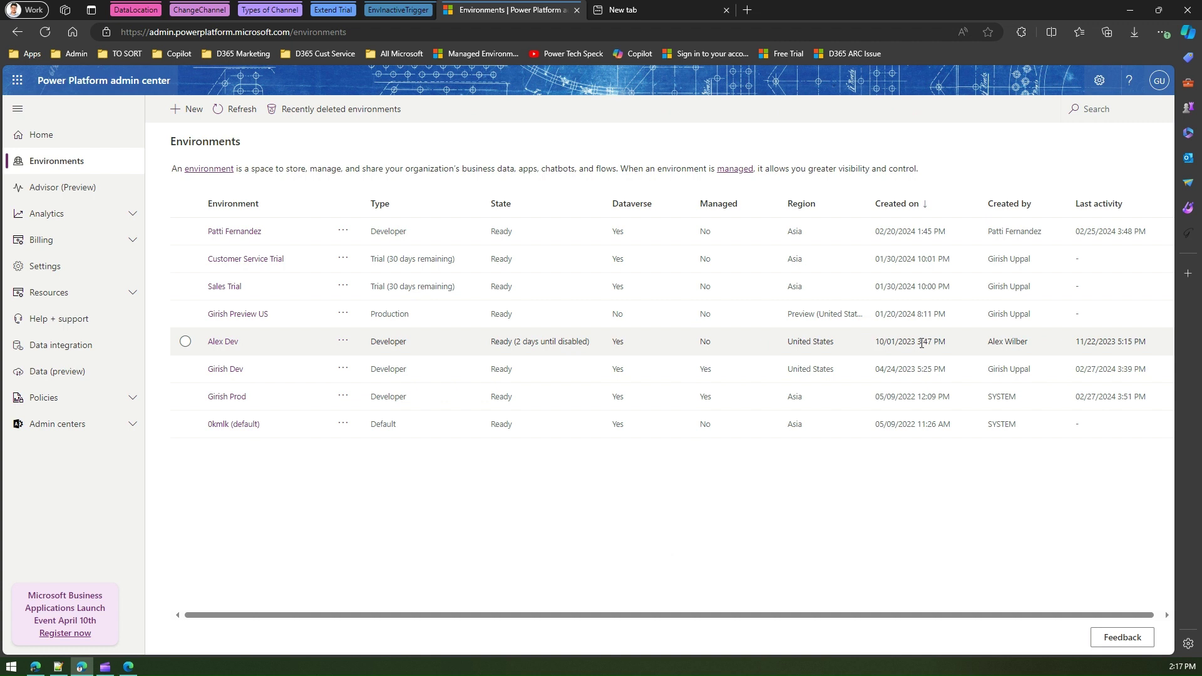
double_click(1093, 341)
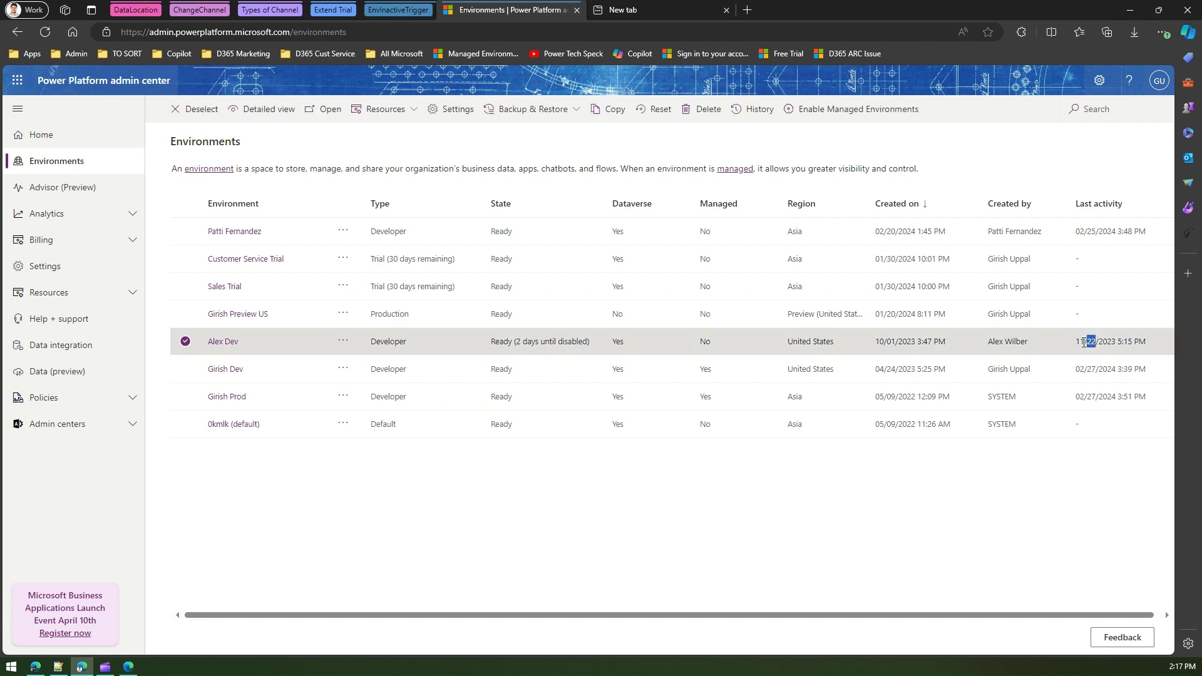
left_click(1082, 344)
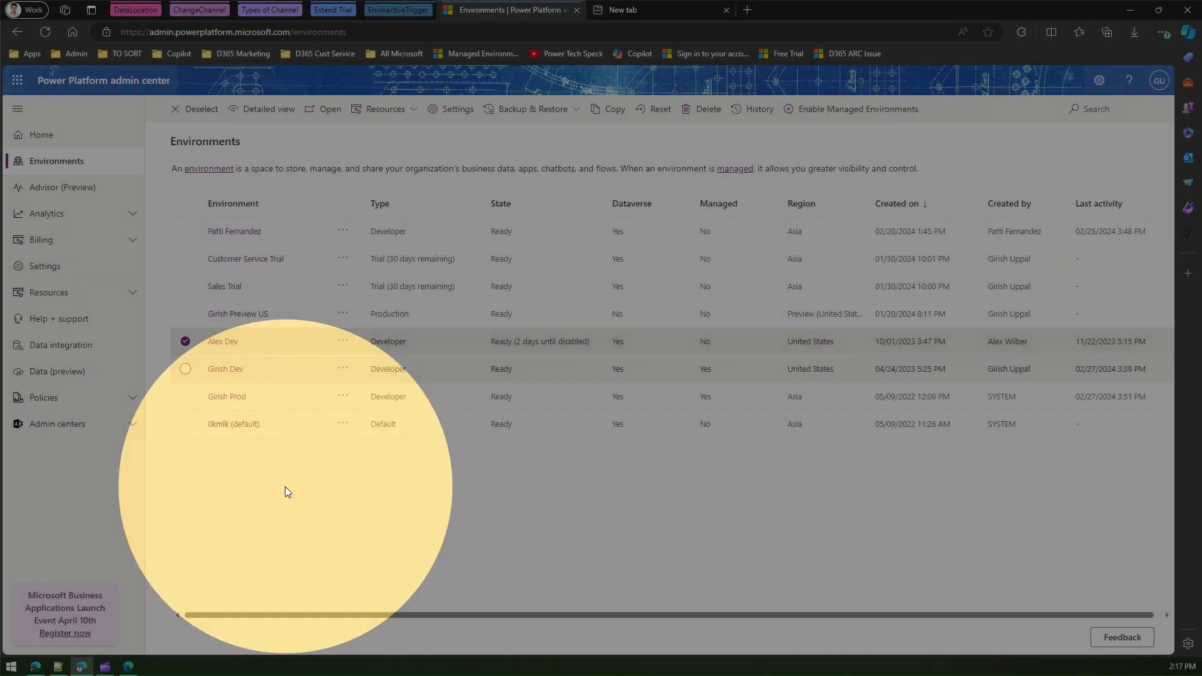
left_click(285, 488)
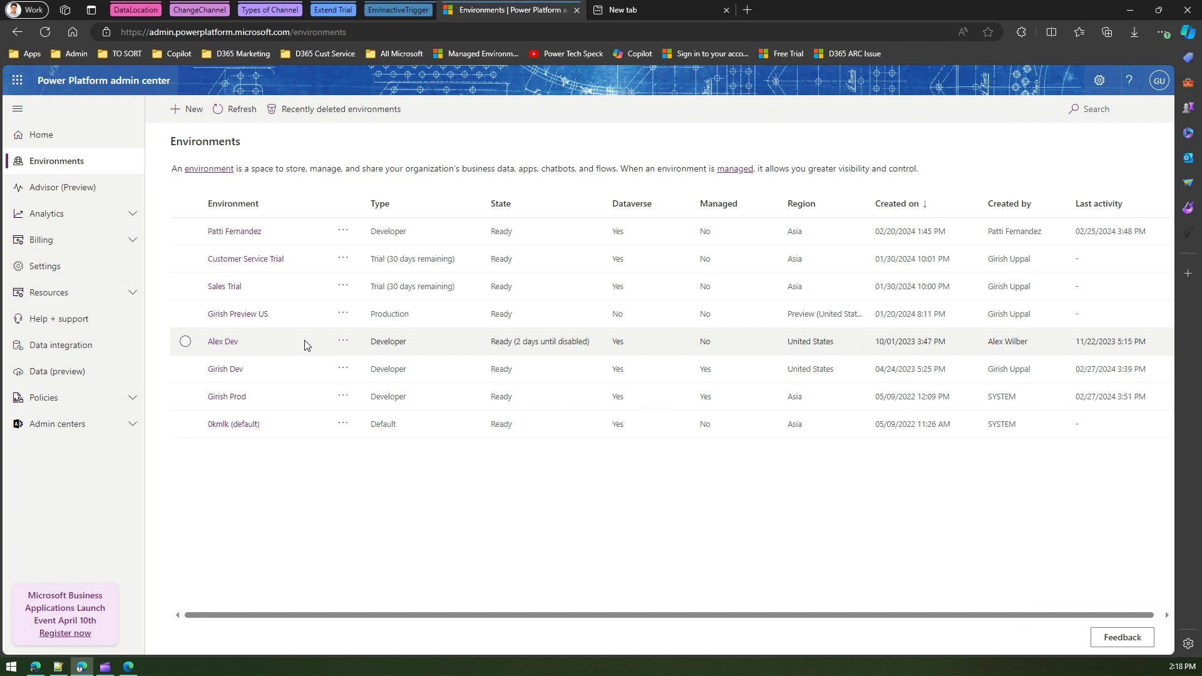
left_click(186, 343)
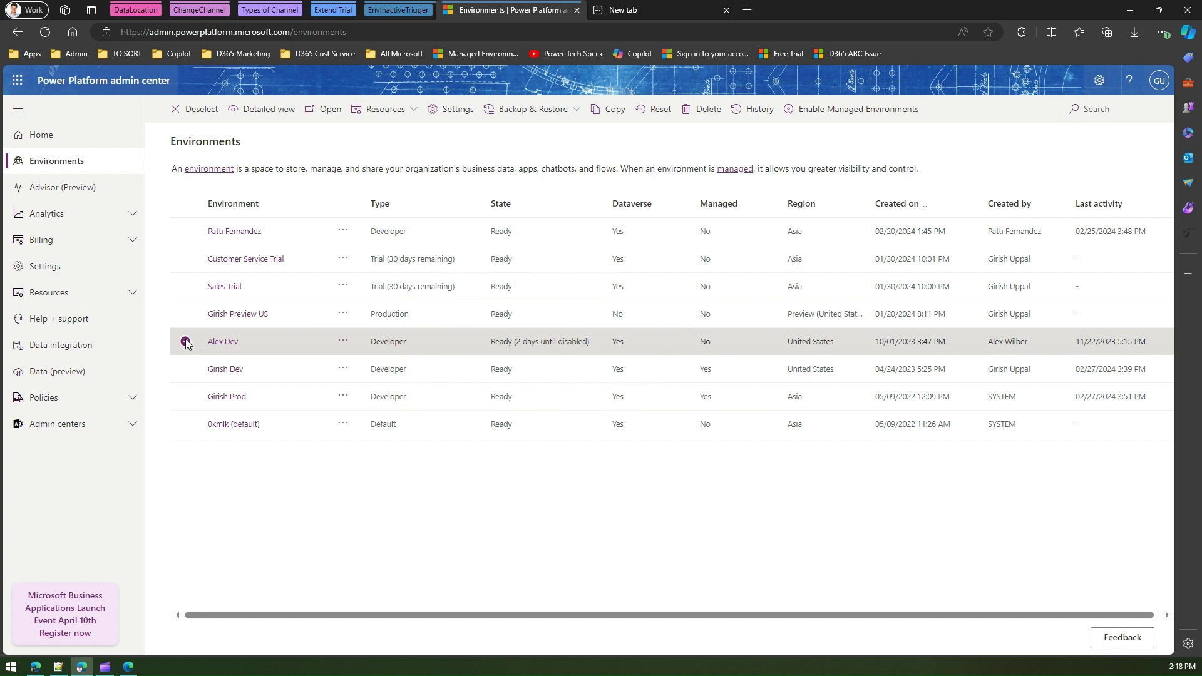
- Open Alex Dev's detailed view, duplicate it into a second tab, and return to Environments
left_click(263, 111)
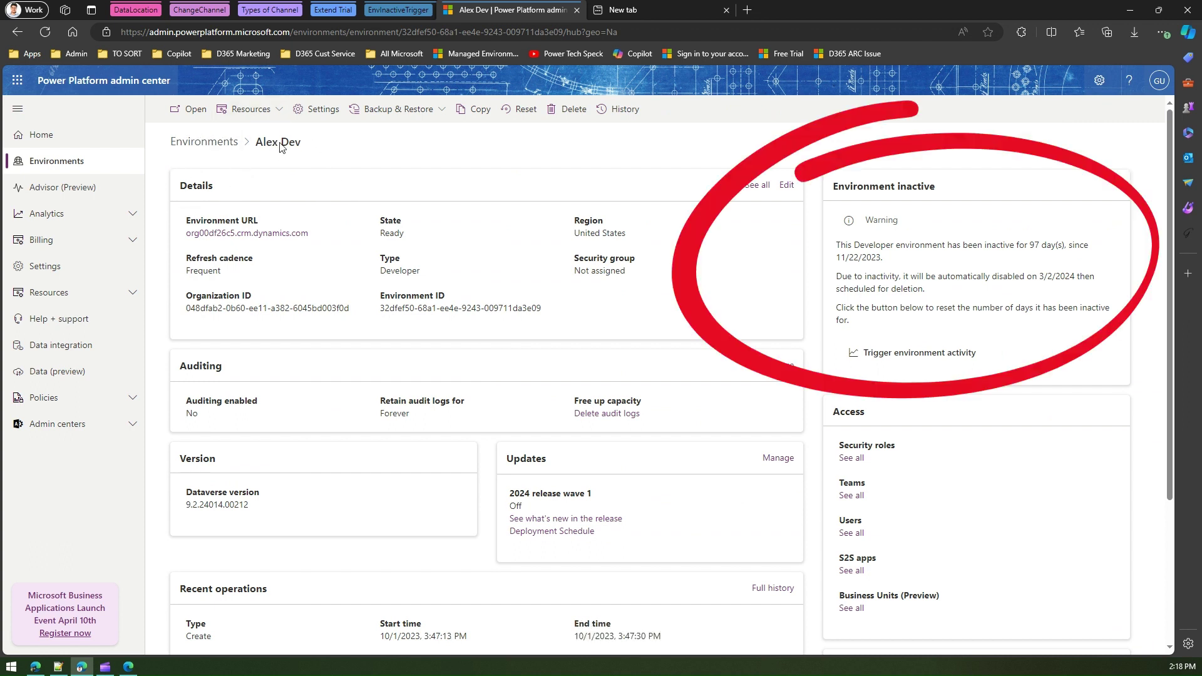
right_click(495, 11)
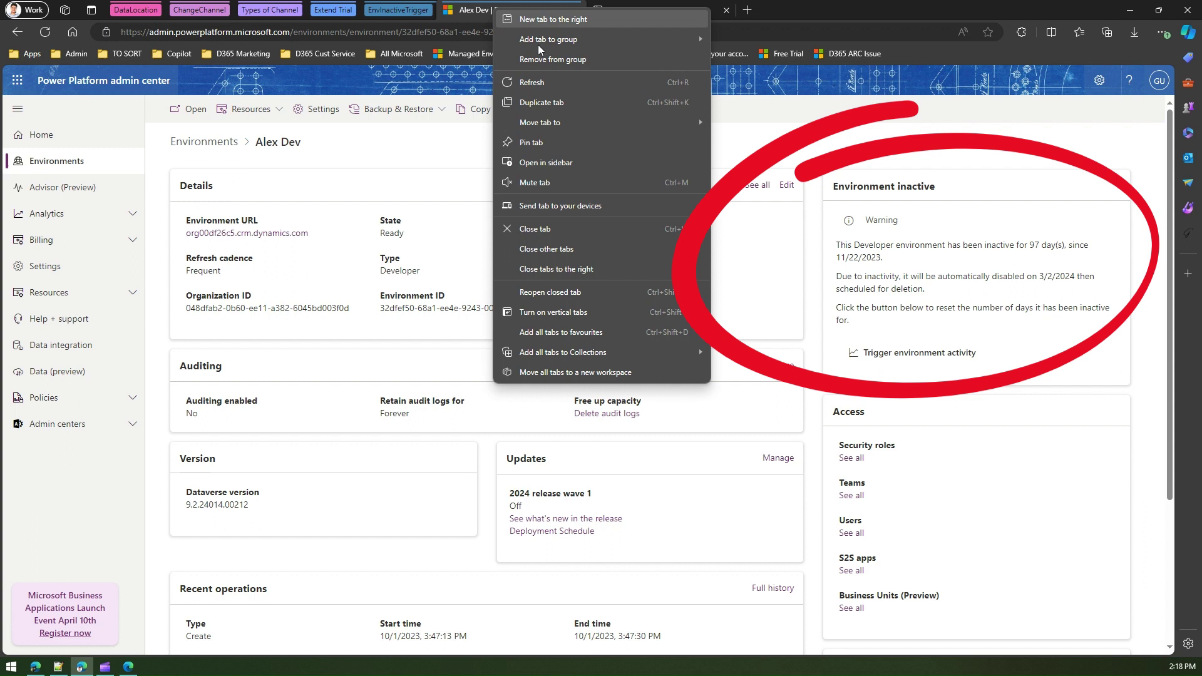
key("Escape")
key("ctrl+shift+k")
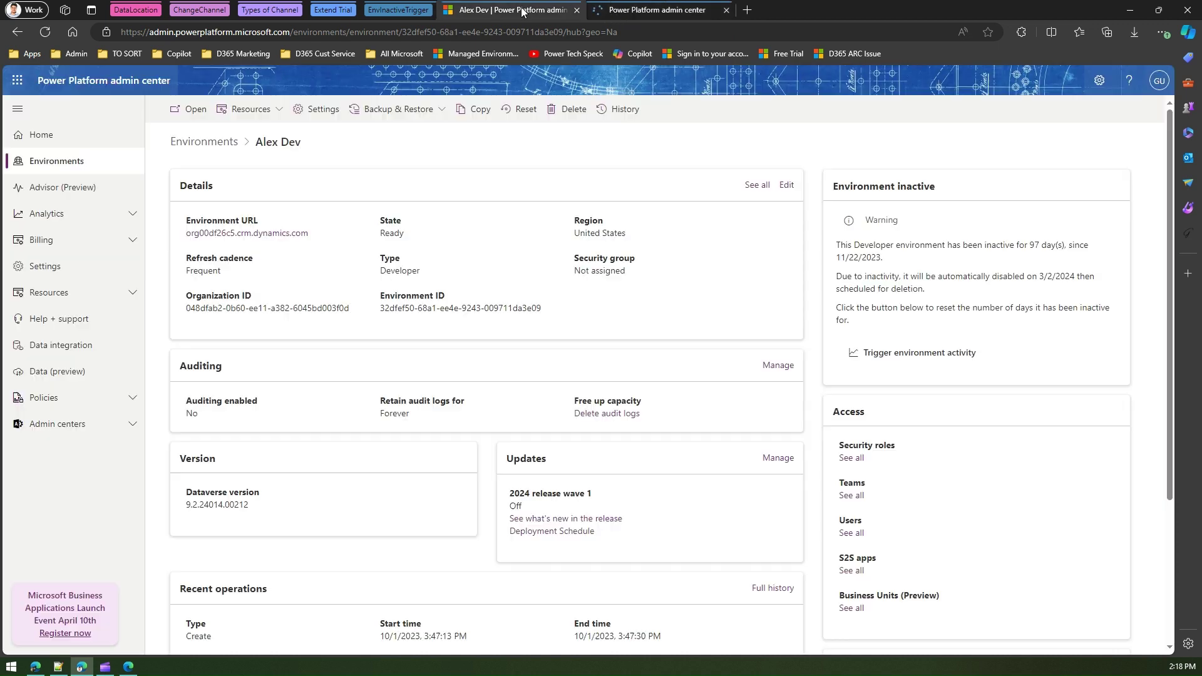
left_click(199, 149)
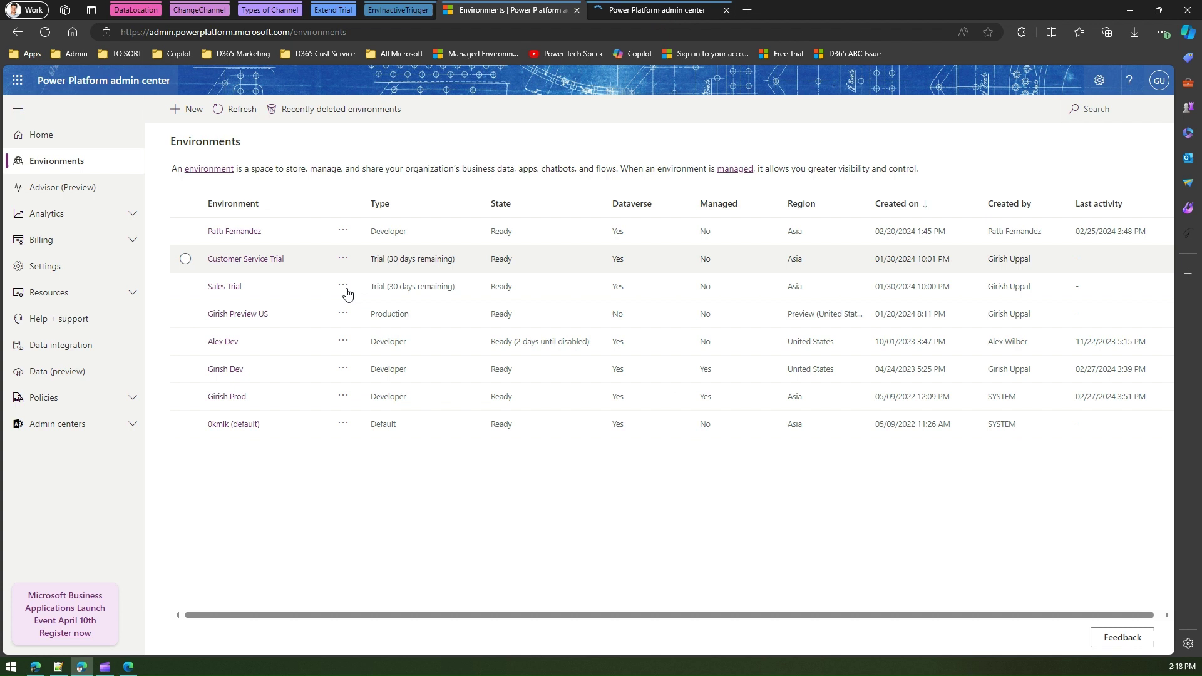
- Select Girish Dev and open its detailed view, a Developer environment in Ready state
left_click(186, 370)
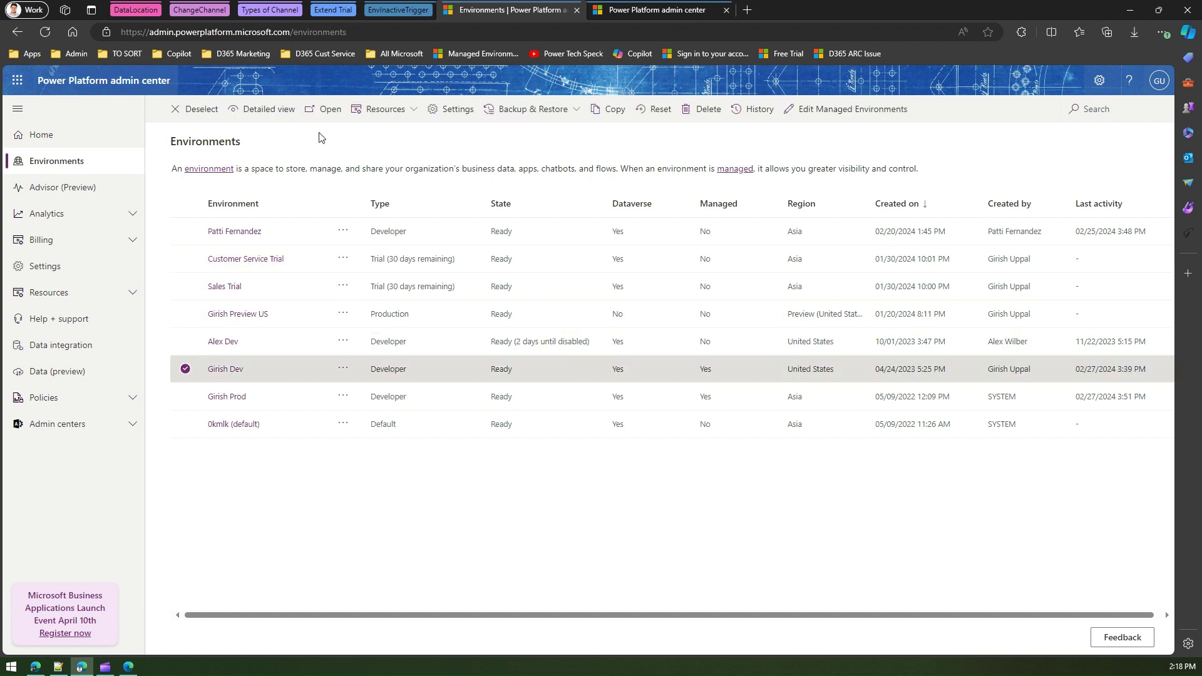
left_click(279, 113)
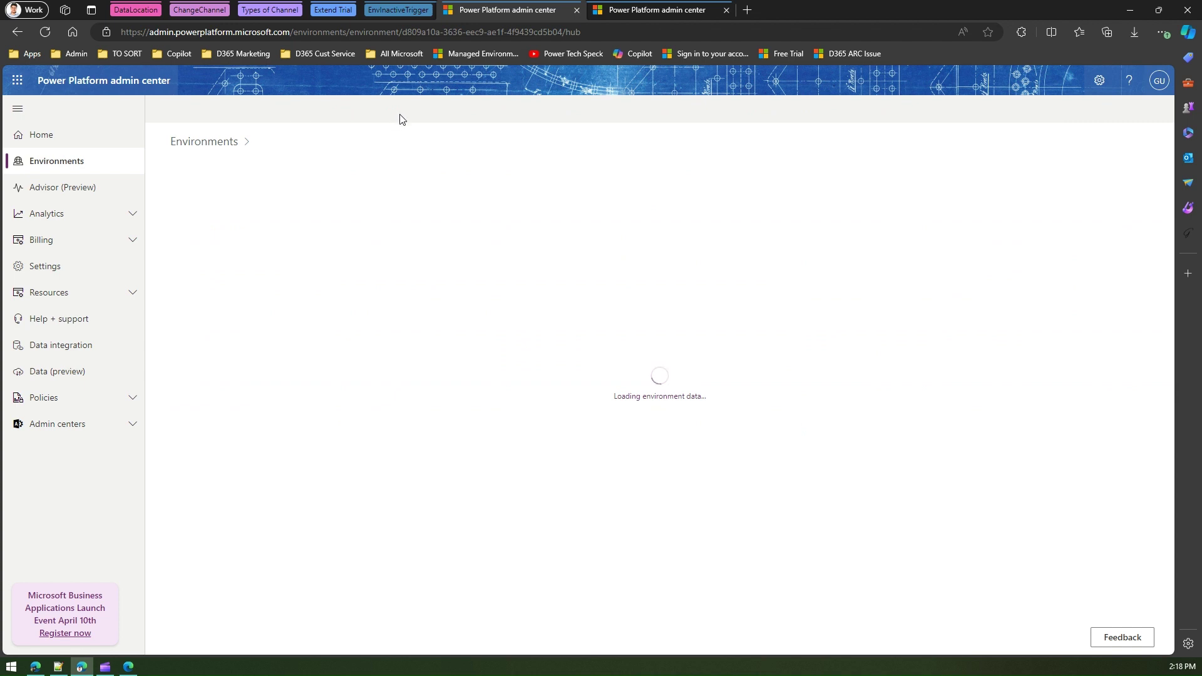
left_click(632, 10)
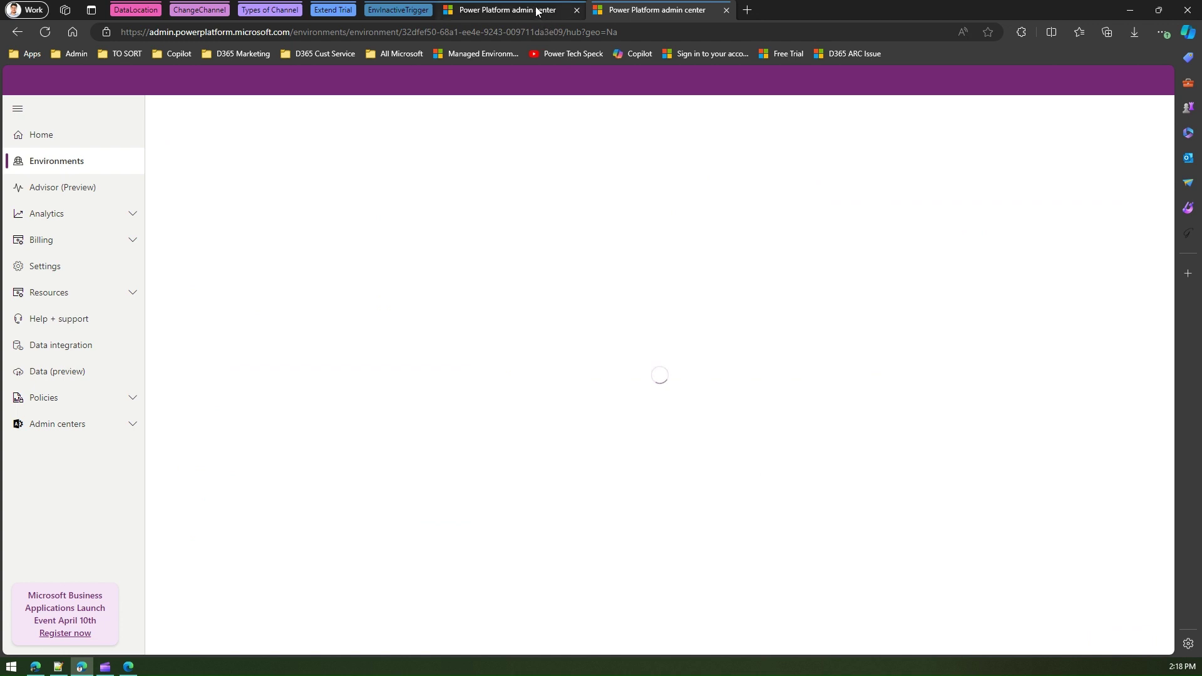
mouse_move(537, 10)
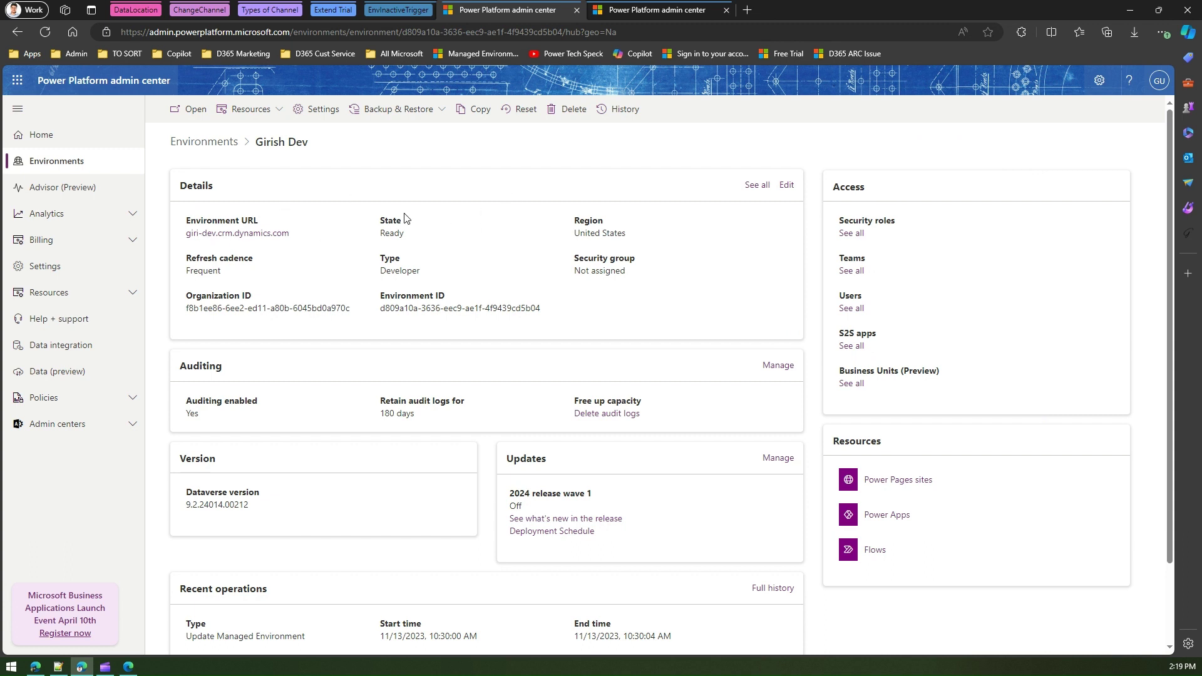
- Switch tabs to Alex Dev's details, showing 97 days inactive and disabling on 3/2/2024
left_click(645, 10)
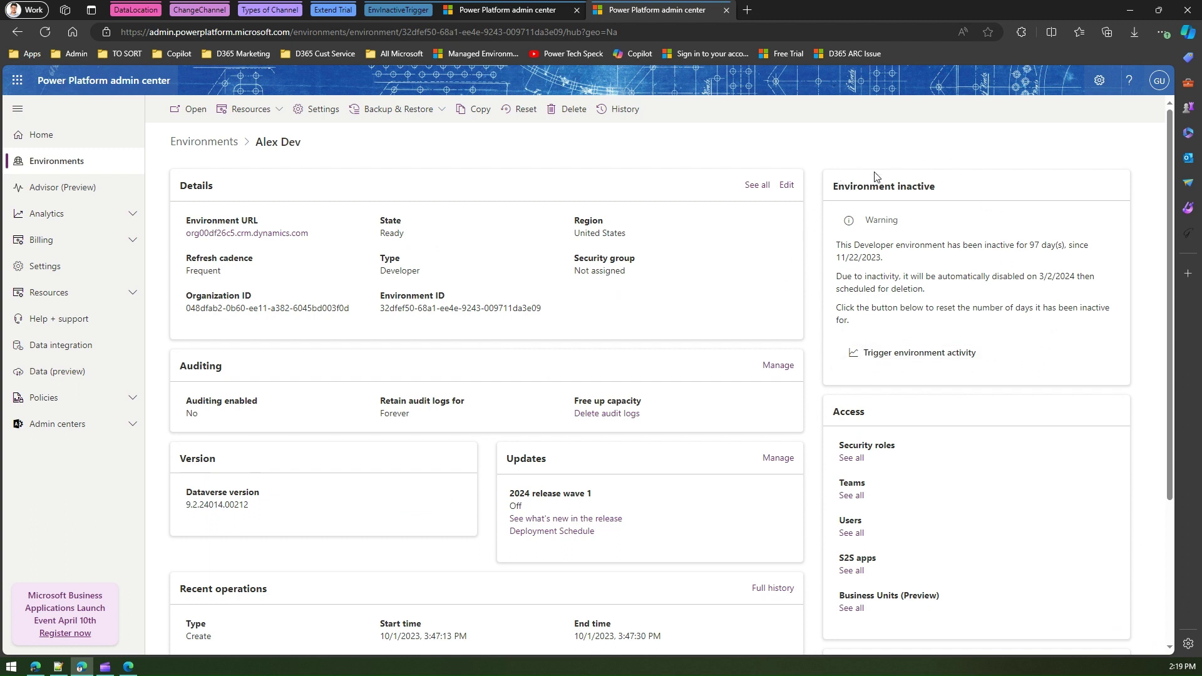
left_click(543, 15)
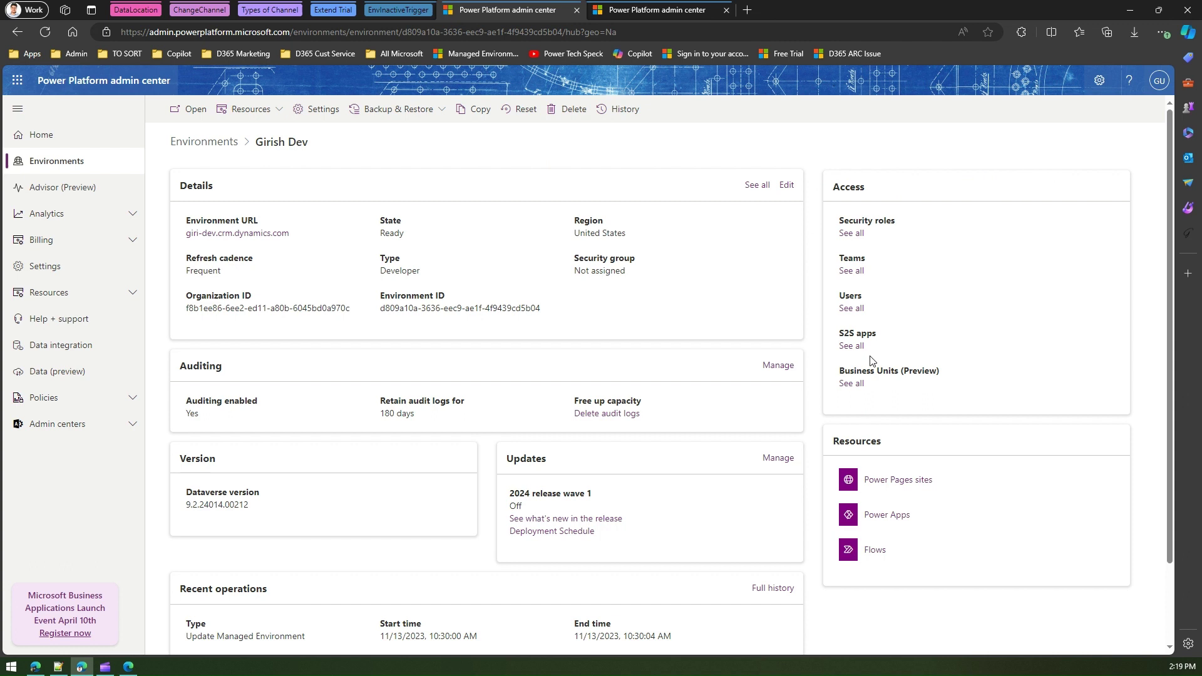
left_click(641, 17)
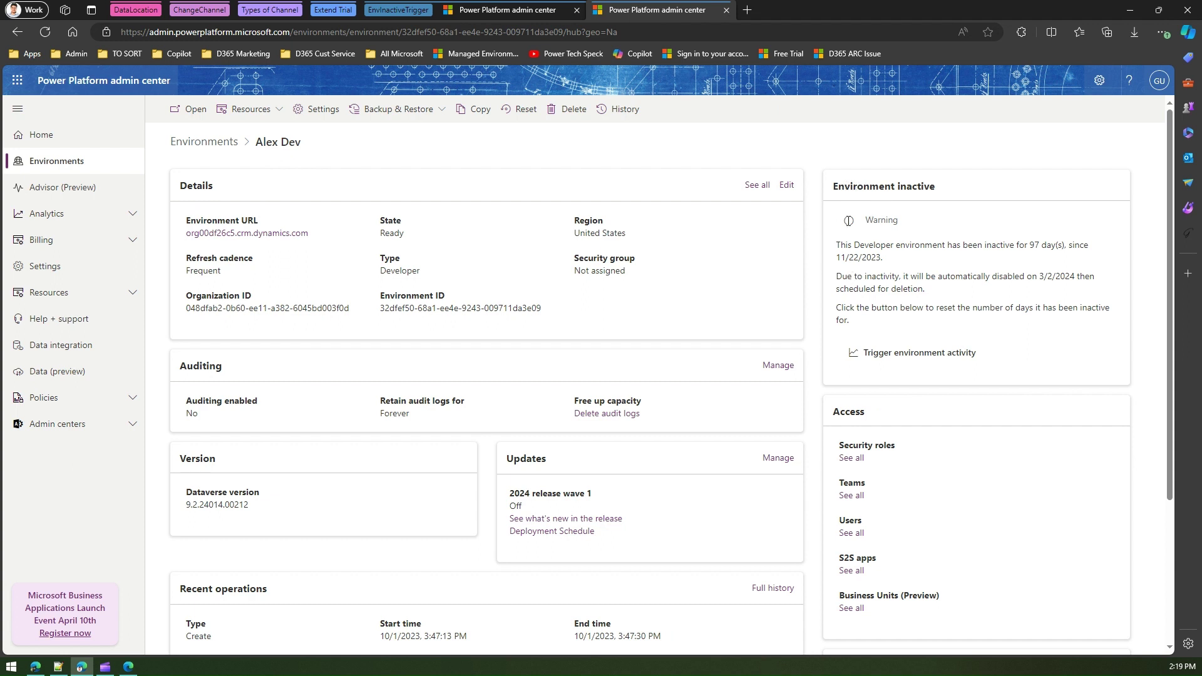
left_click_drag(839, 243, 1066, 249)
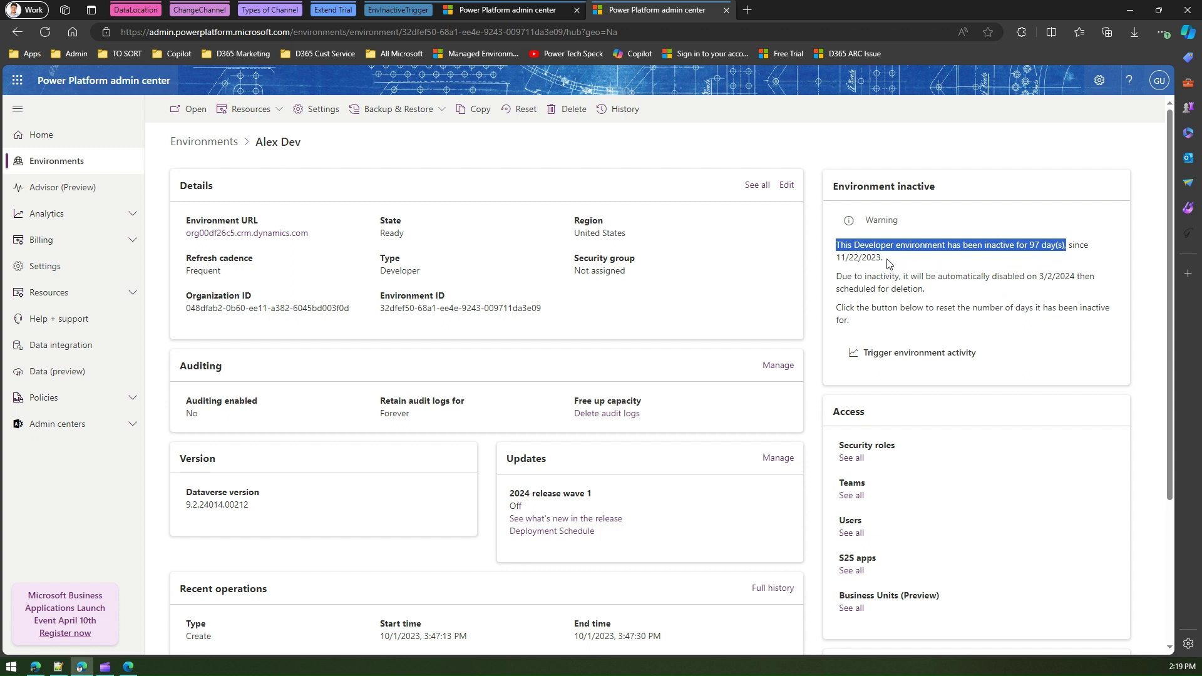
left_click_drag(837, 276, 890, 276)
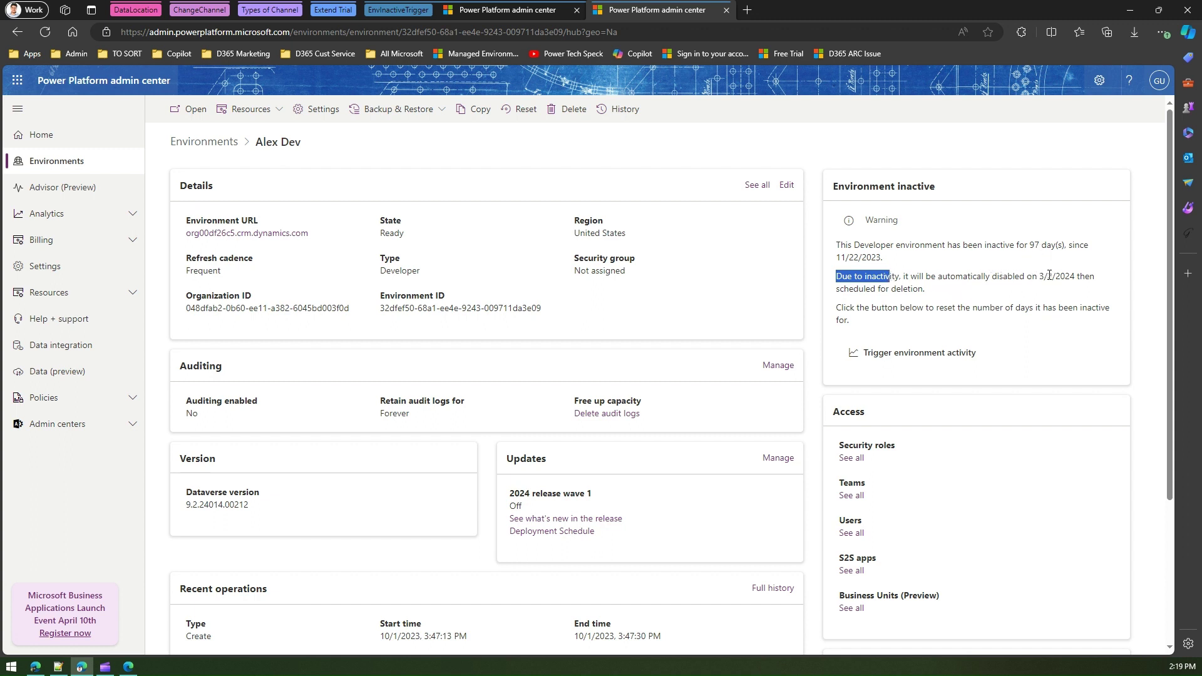
left_click(1185, 672)
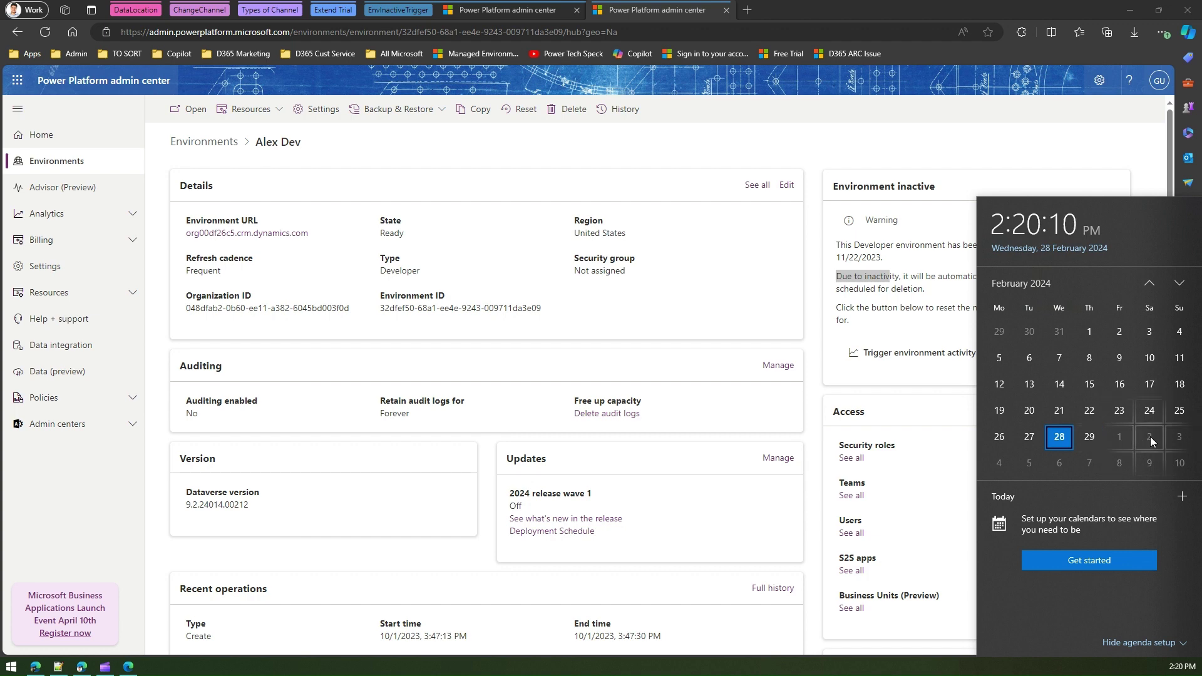
left_click(957, 275)
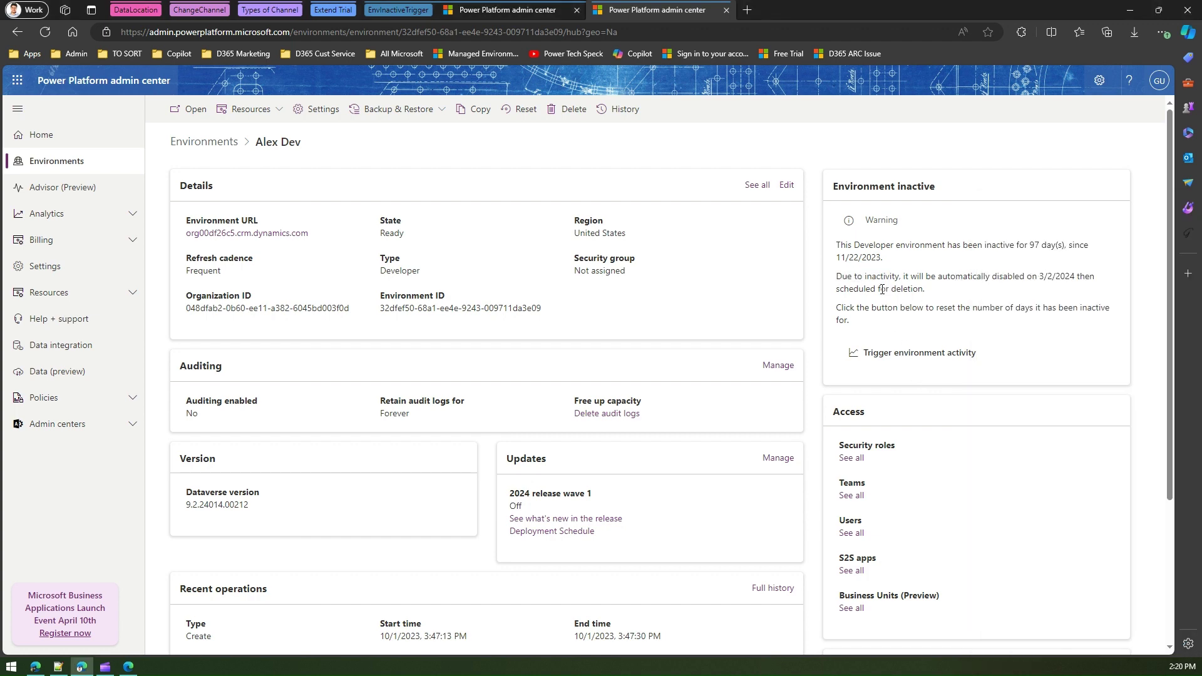
left_click_drag(880, 290, 913, 289)
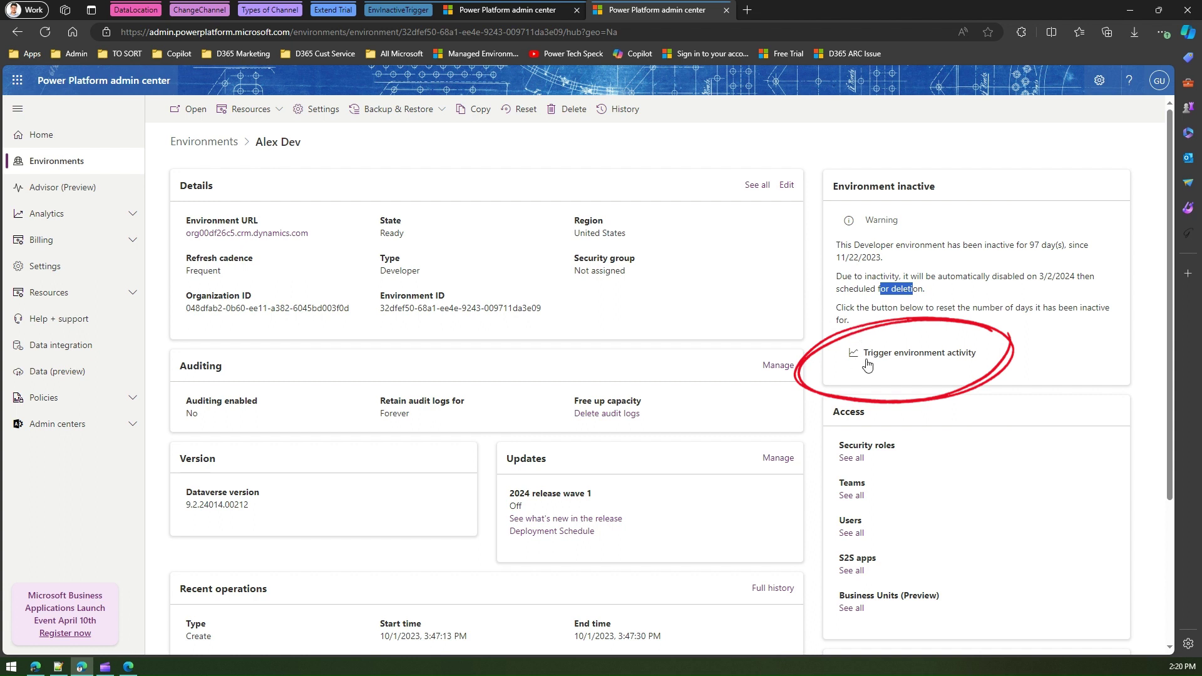
left_click(900, 357)
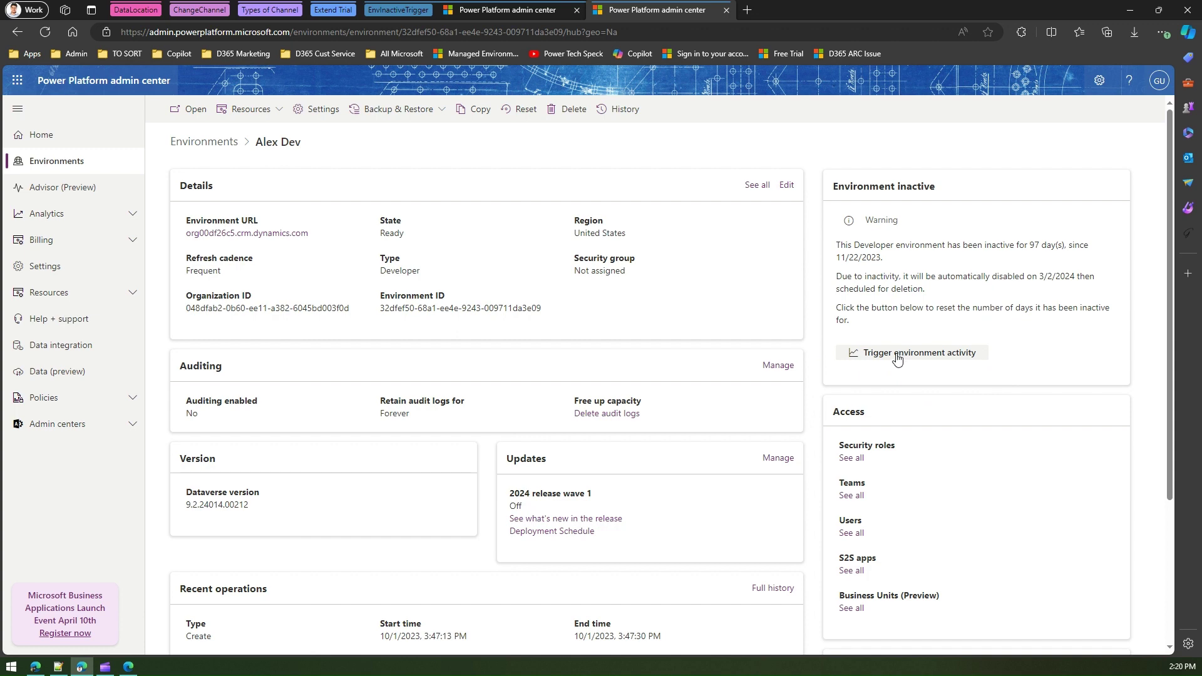
- Trigger environment activity for Alex Dev, review the disable warning, and confirm with Continue
left_click(930, 356)
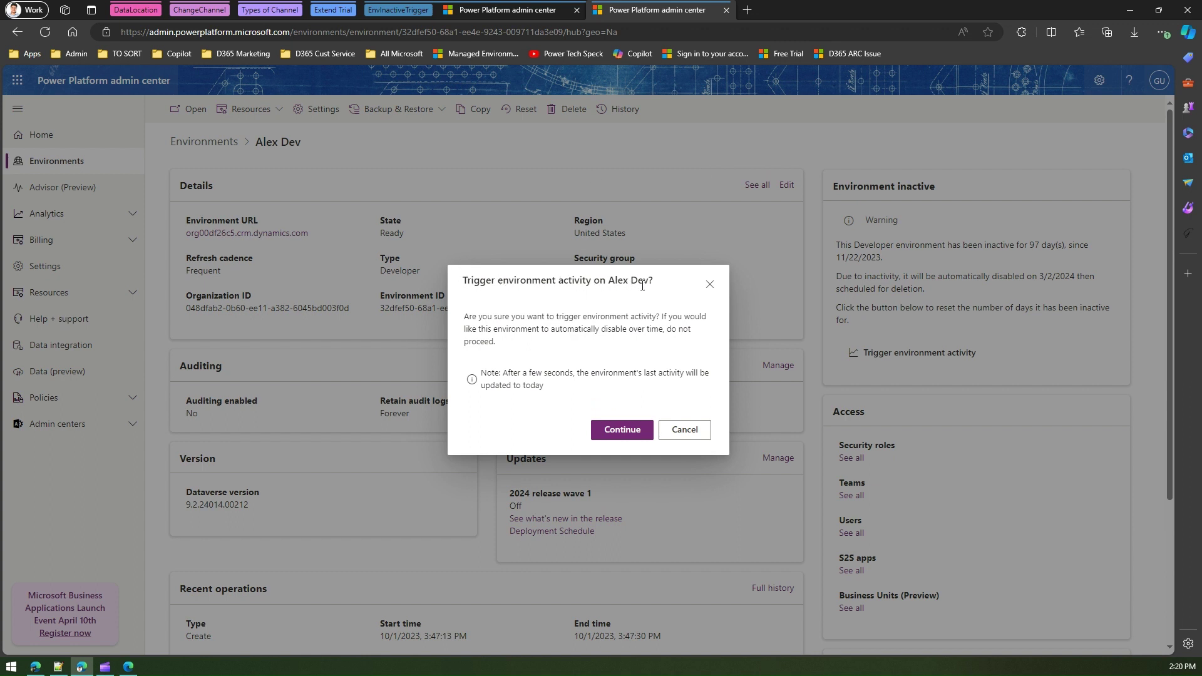
left_click_drag(510, 316, 661, 319)
left_click(526, 330)
left_click_drag(521, 330, 665, 330)
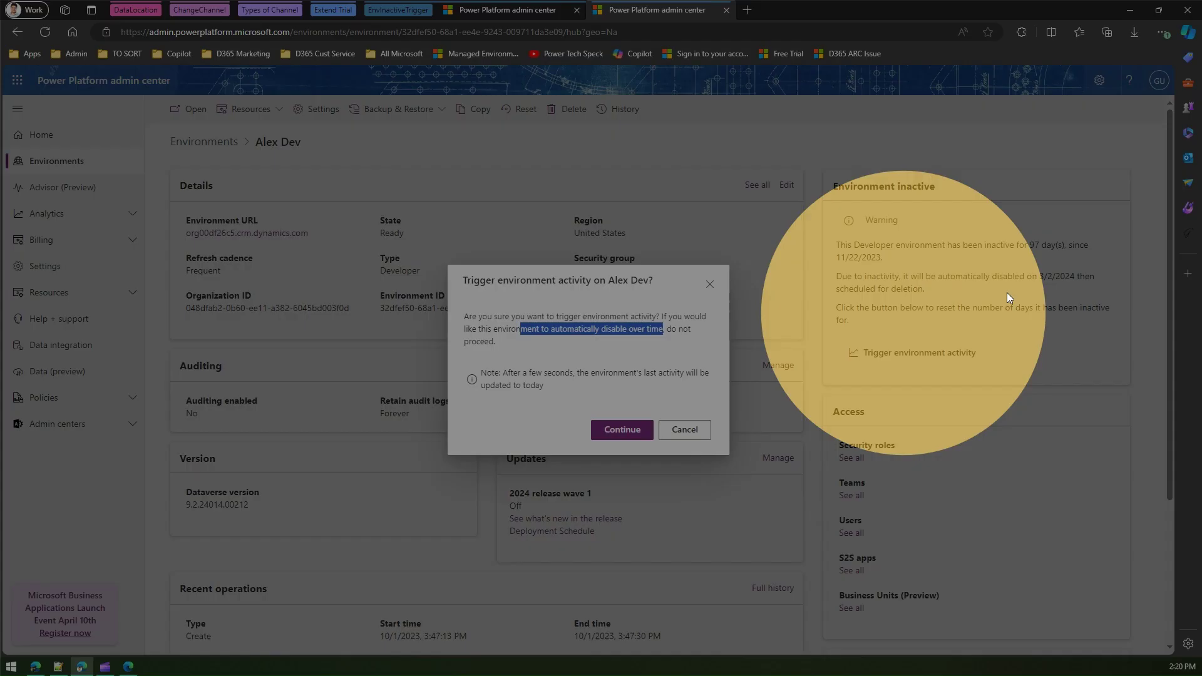
left_click(933, 295)
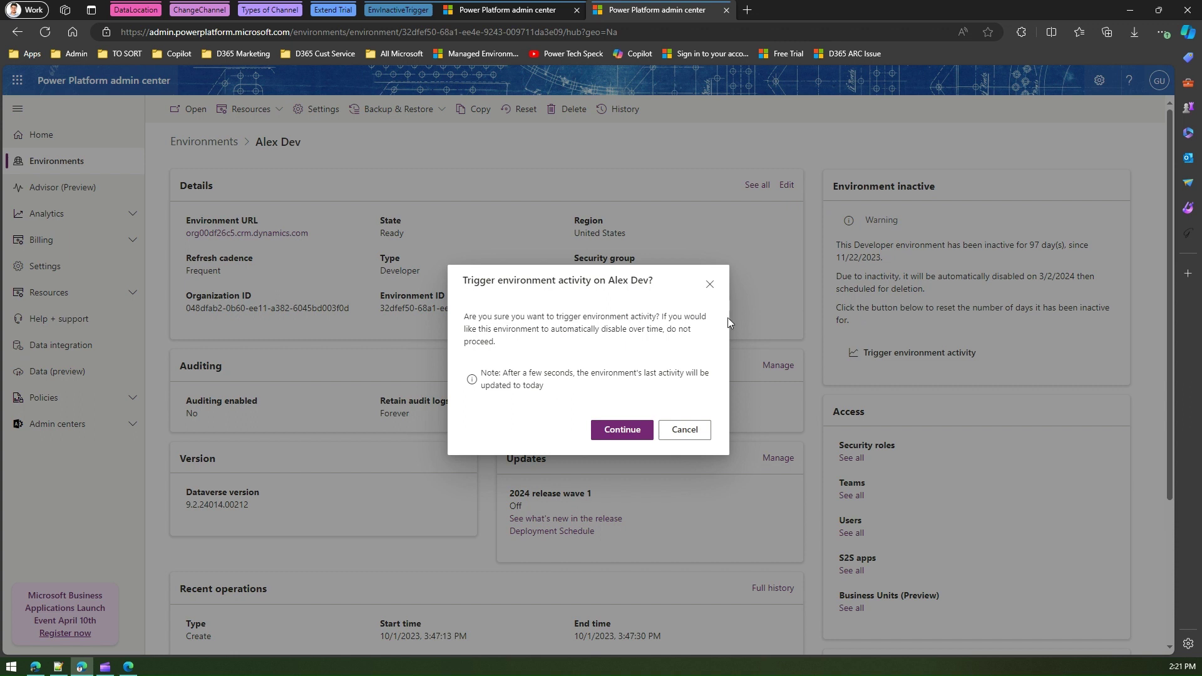
left_click(634, 432)
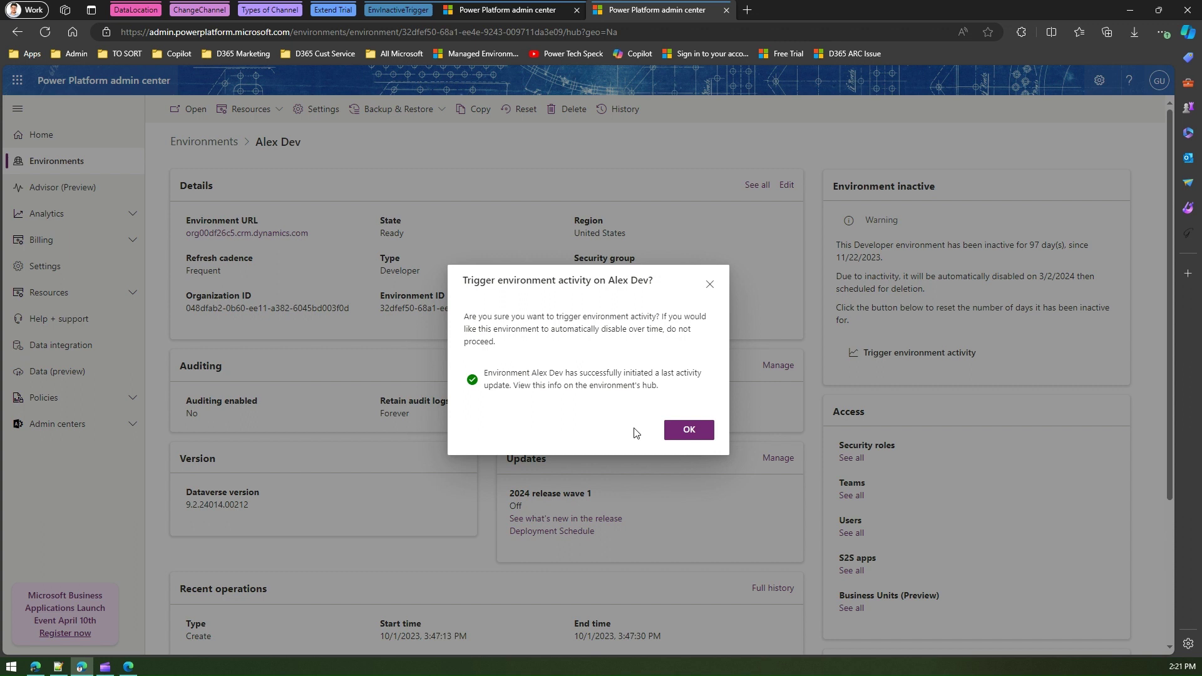
- Dismiss the success message and select Alex Dev, now Ready with last activity 02/28/2024 2:21 PM
left_click(702, 430)
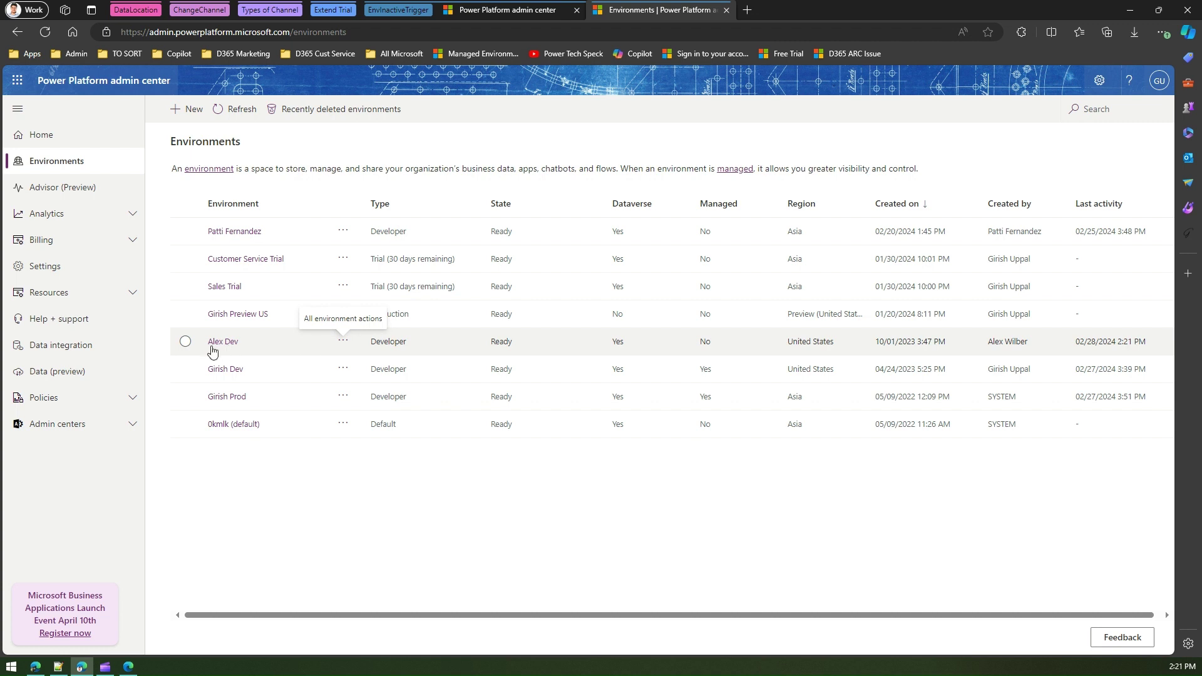
left_click(186, 342)
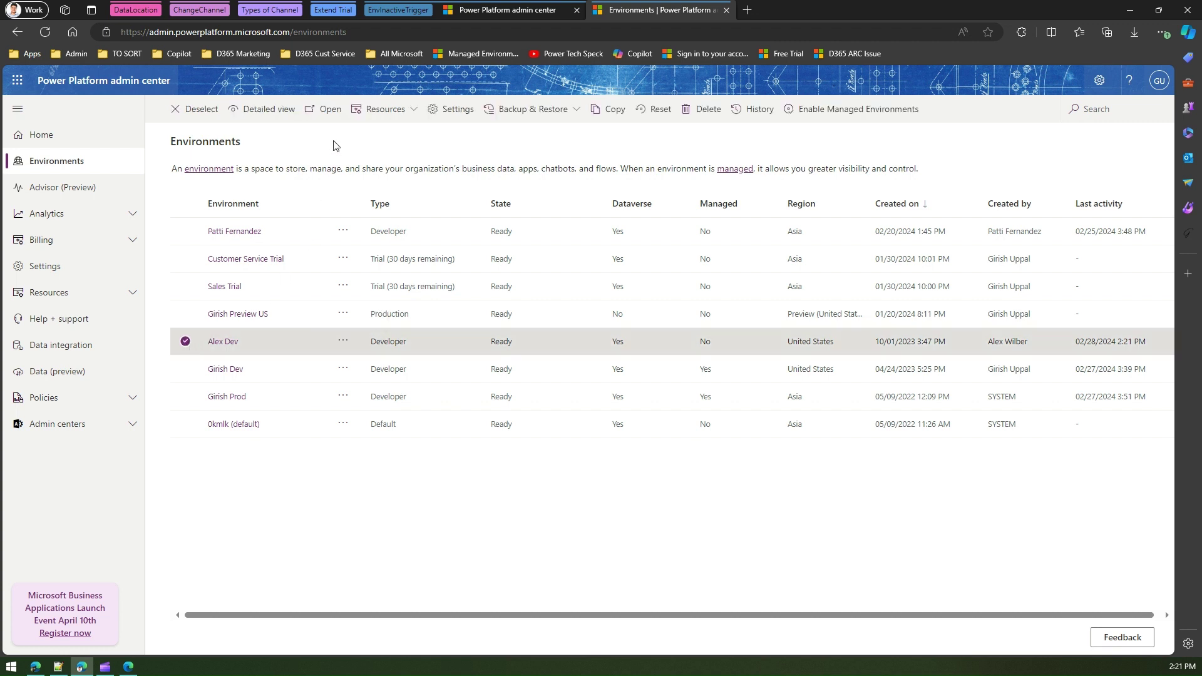
- Open Alex Dev's details and highlight 0 days inactive since 2/28/2024 and the 5/28/2024 disable date
left_click(262, 110)
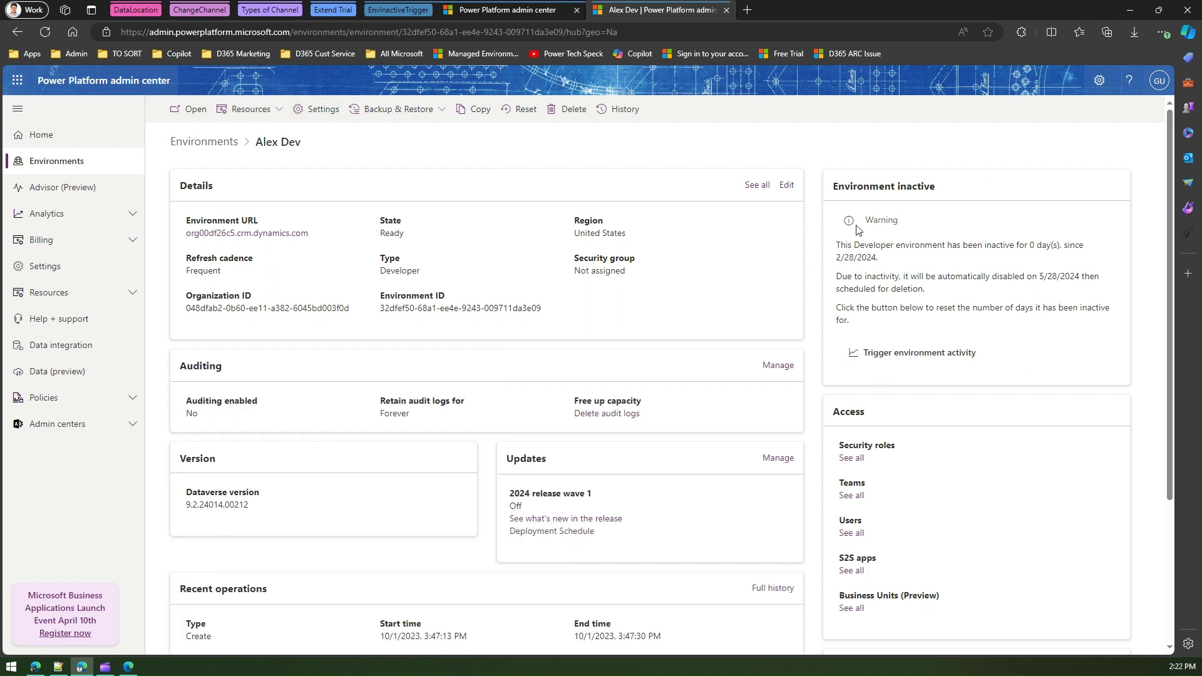
left_click_drag(902, 245, 1055, 245)
mouse_move(855, 258)
left_mouse_down()
mouse_move(878, 258)
mouse_move(854, 273)
left_mouse_up()
left_click(851, 277)
left_click_drag(1058, 276, 1041, 275)
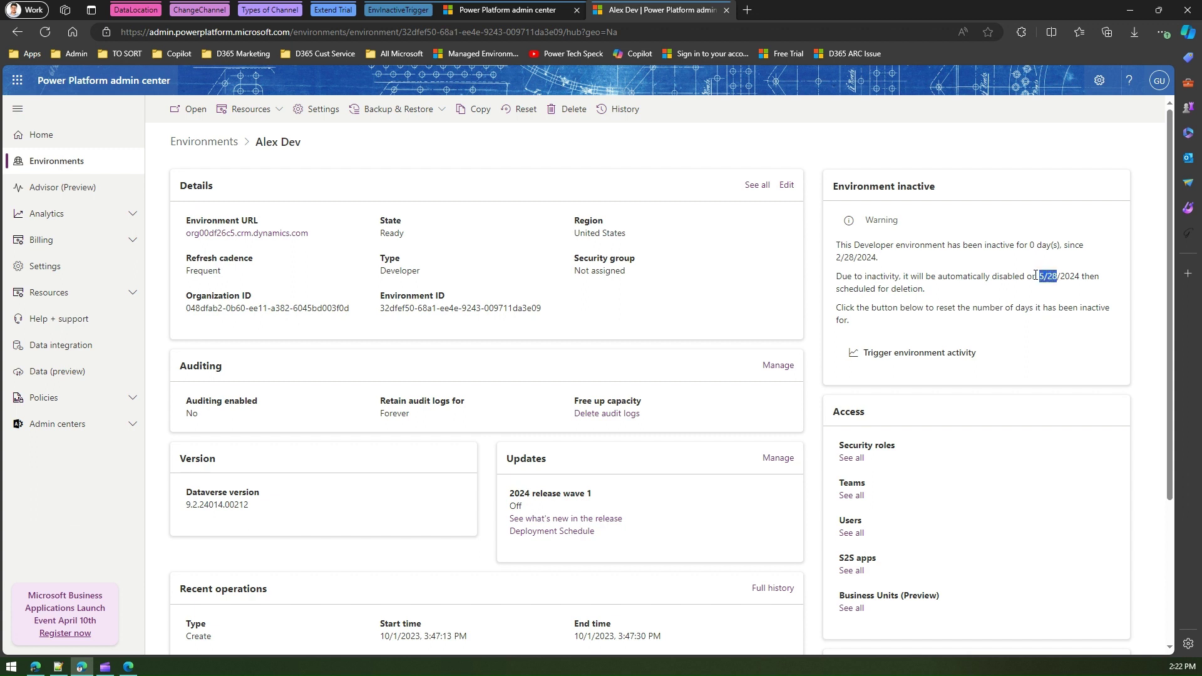